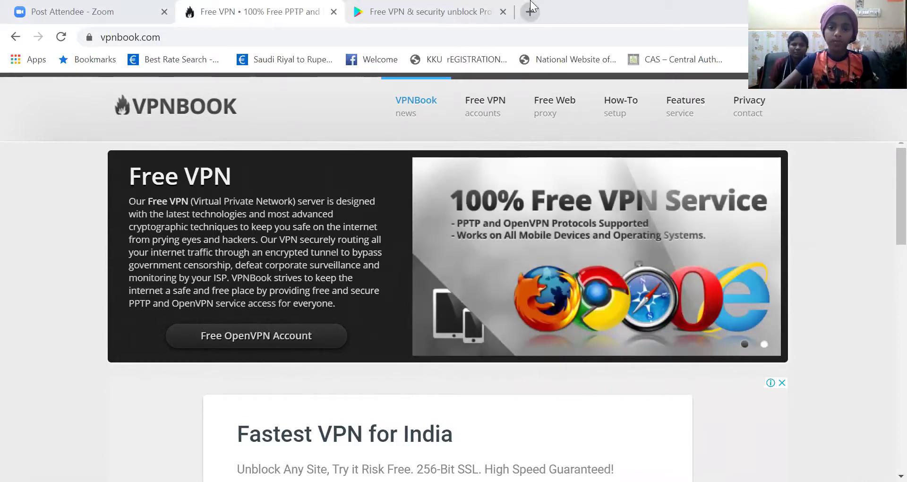
Step: Load sunnxt.com in a new Chrome tab, correcting the mistyped address first
left_click(530, 12)
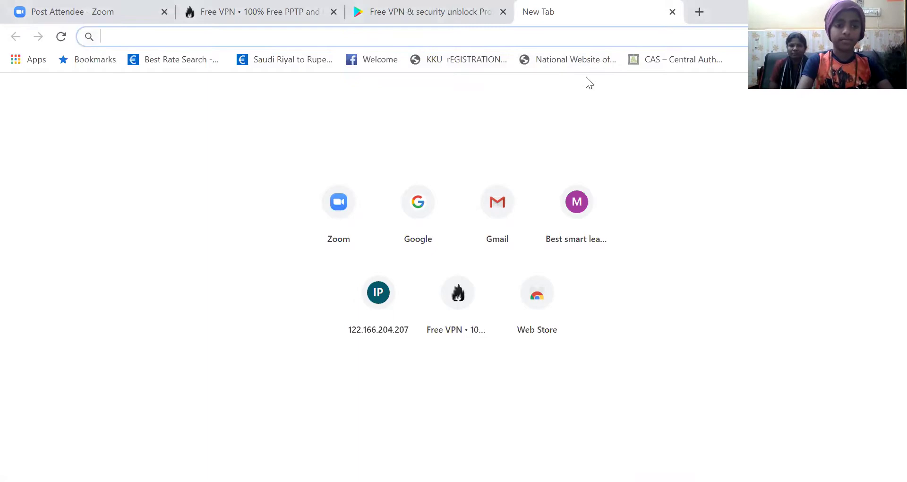
type("su")
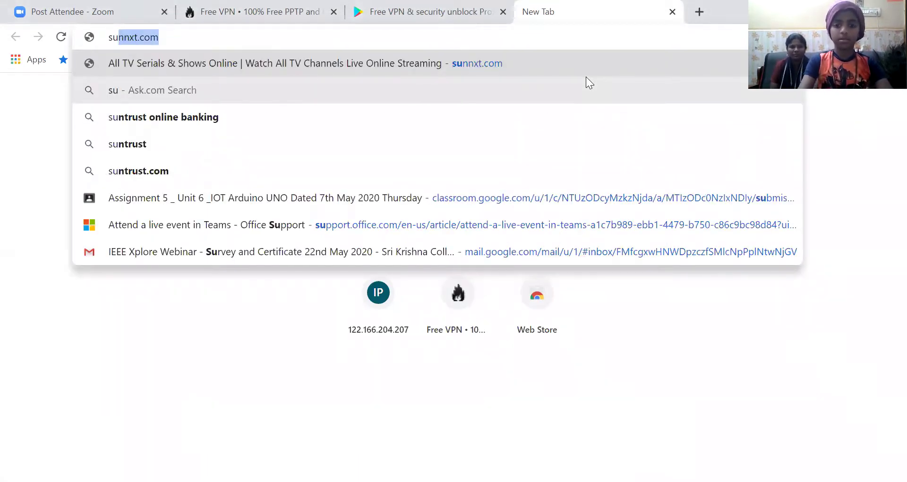
type("/")
key("Return")
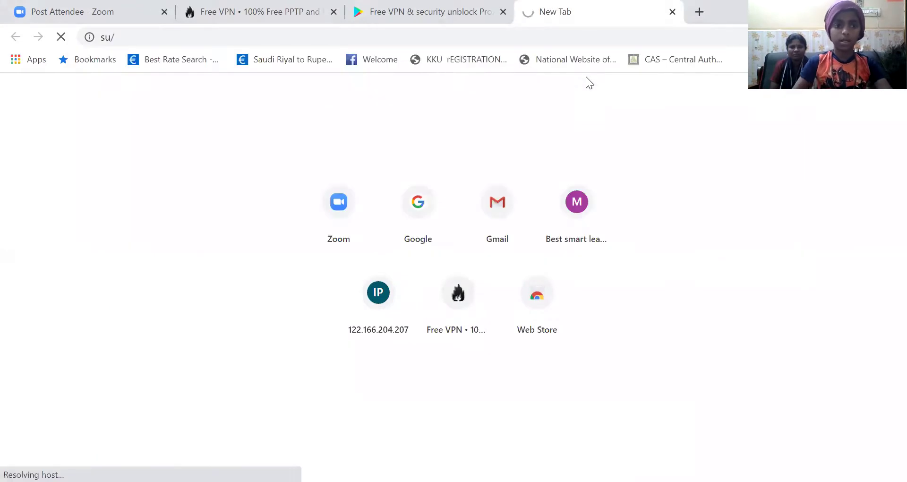
left_click(495, 37)
key("BackSpace")
type("sunnxt.com")
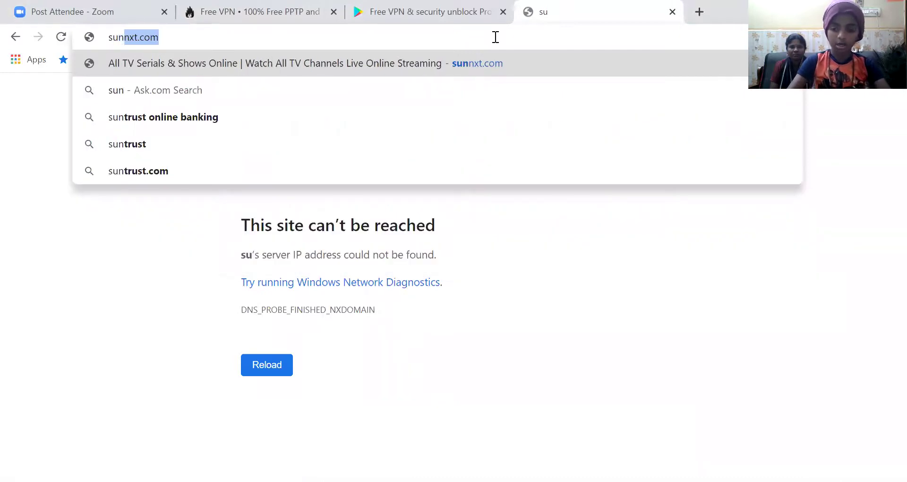
key("Return")
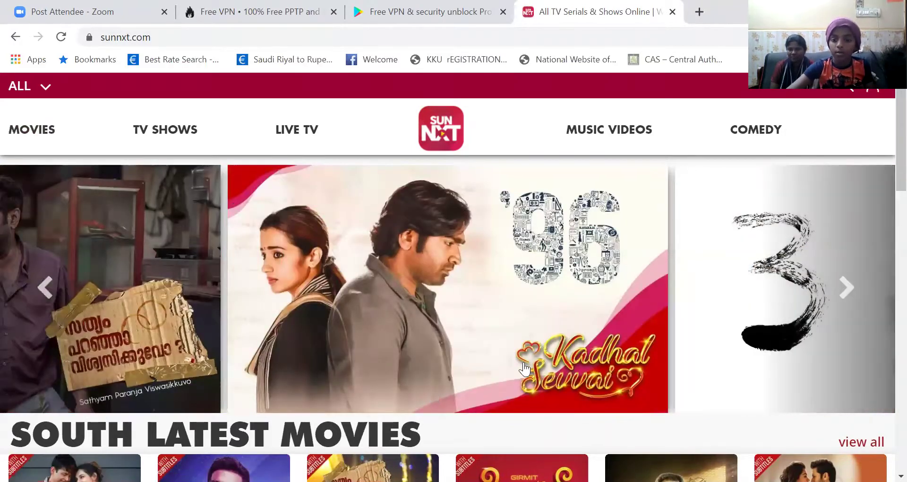
Step: Scroll through the home page's movie rows down to Recommended For You
scroll(468, 309, "down", 12)
scroll(469, 312, "down", 3)
scroll(469, 312, "up", 3)
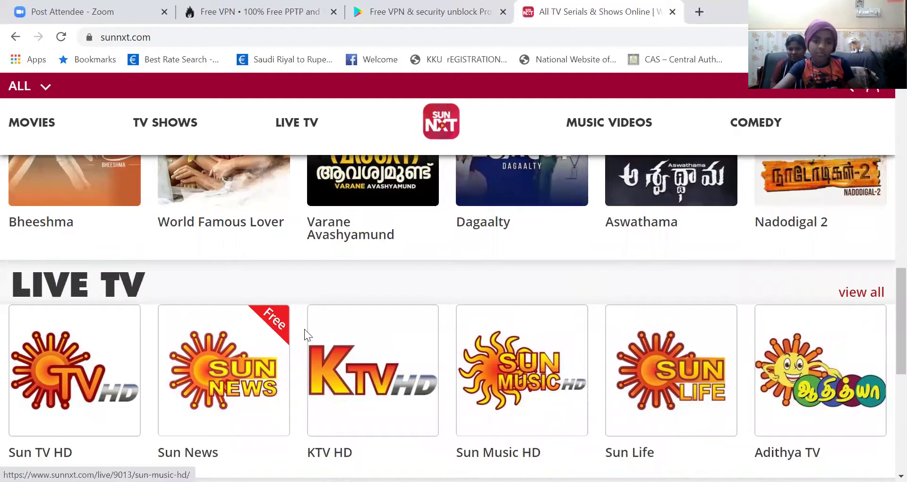
scroll(344, 324, "up", 5)
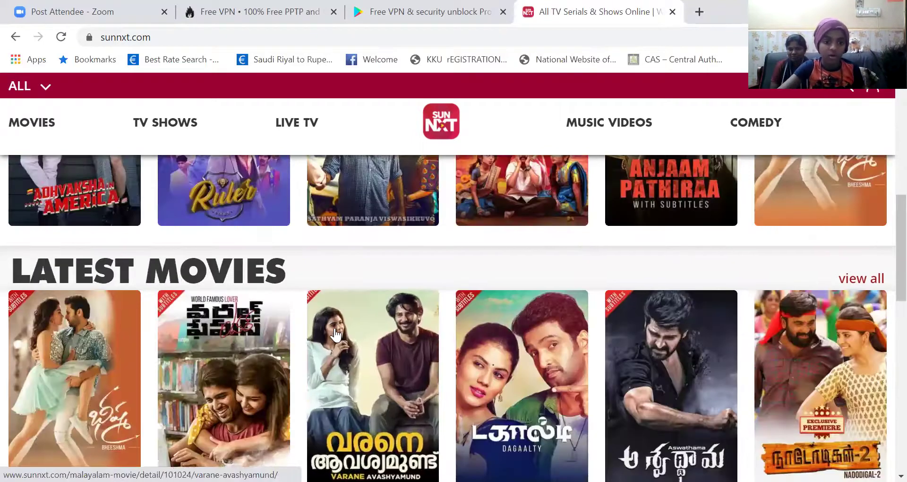
scroll(336, 335, "down", 10)
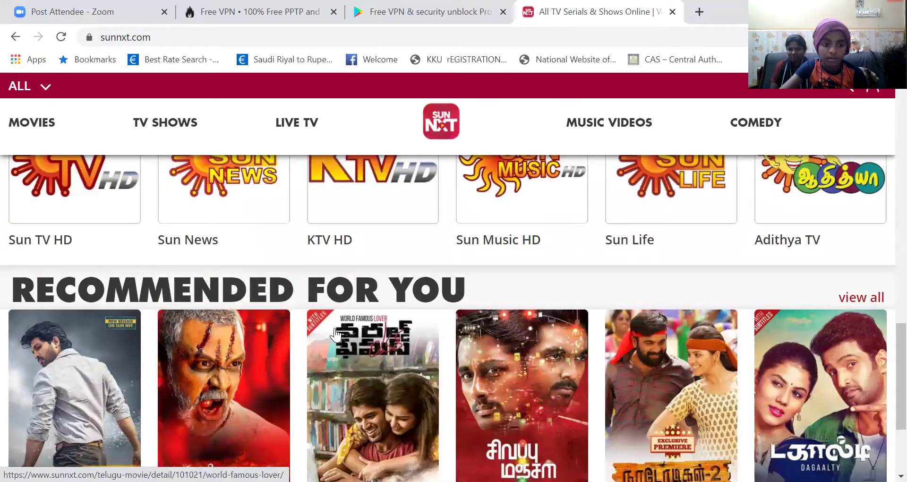
scroll(336, 335, "down", 3)
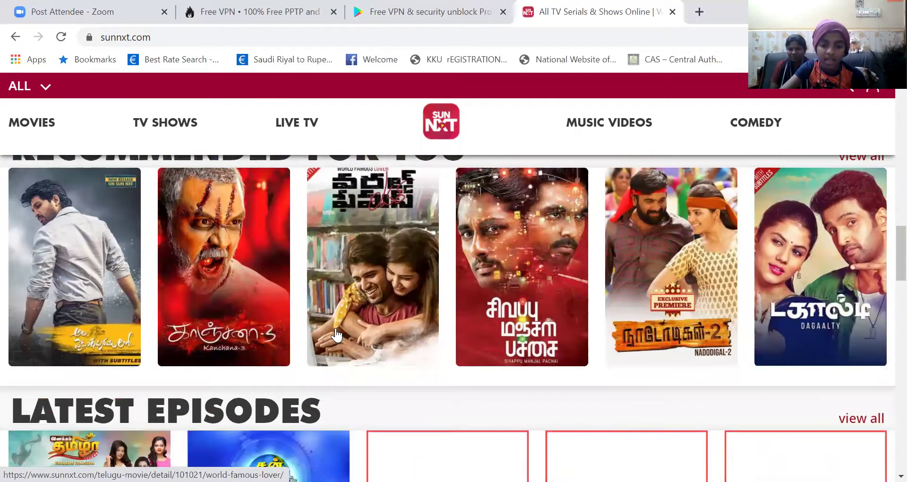
scroll(361, 390, "down", 1)
scroll(361, 388, "up", 3)
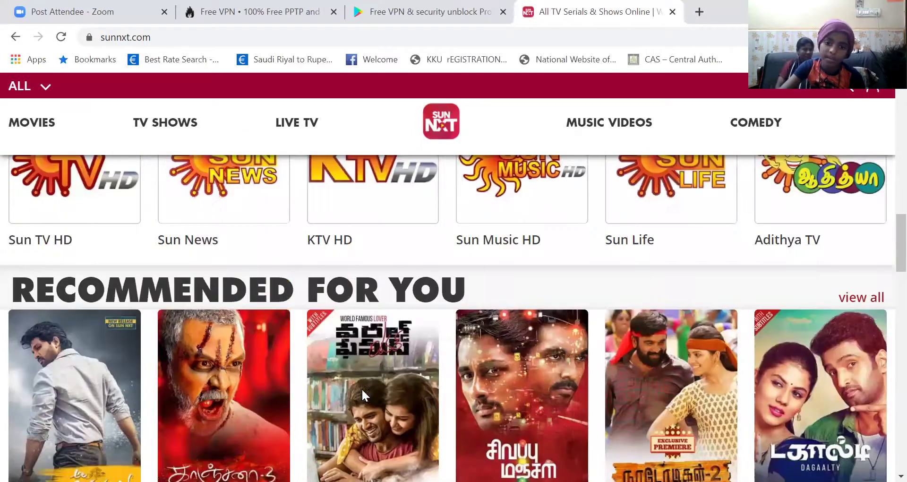
scroll(467, 294, "down", 3)
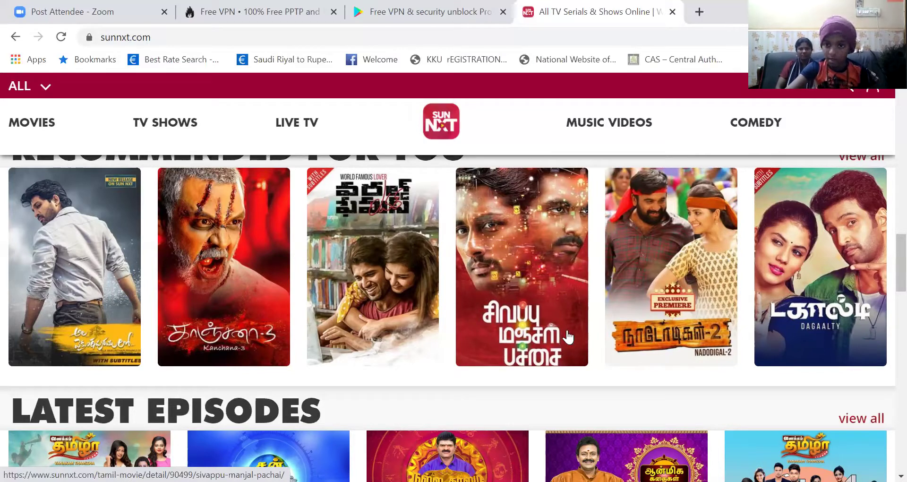
Step: Open Sivappu Manjal Pachai, hit PLAY, and clear the Sign In dialog's prefilled mobile and password
left_click(522, 282)
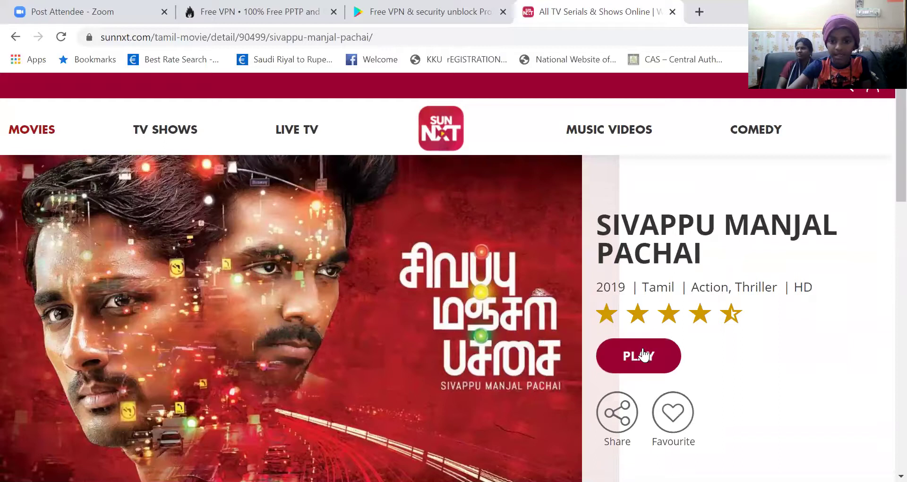
left_click(645, 357)
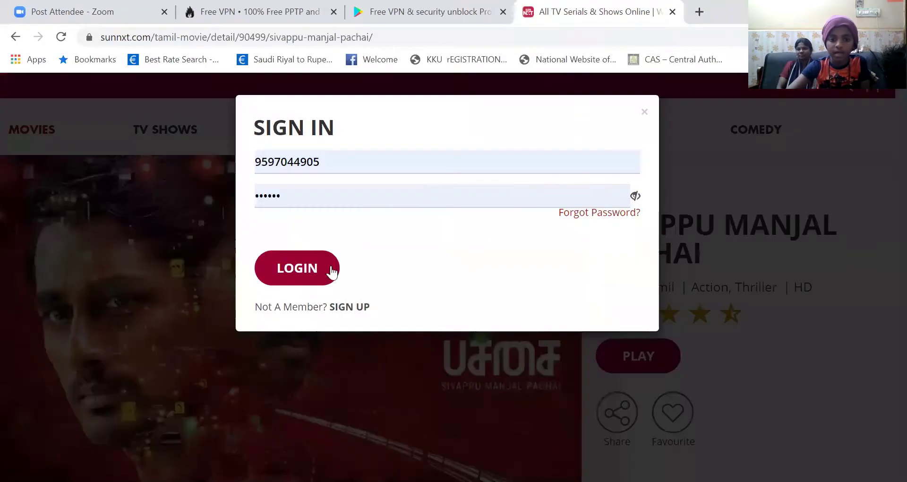
left_click(483, 169)
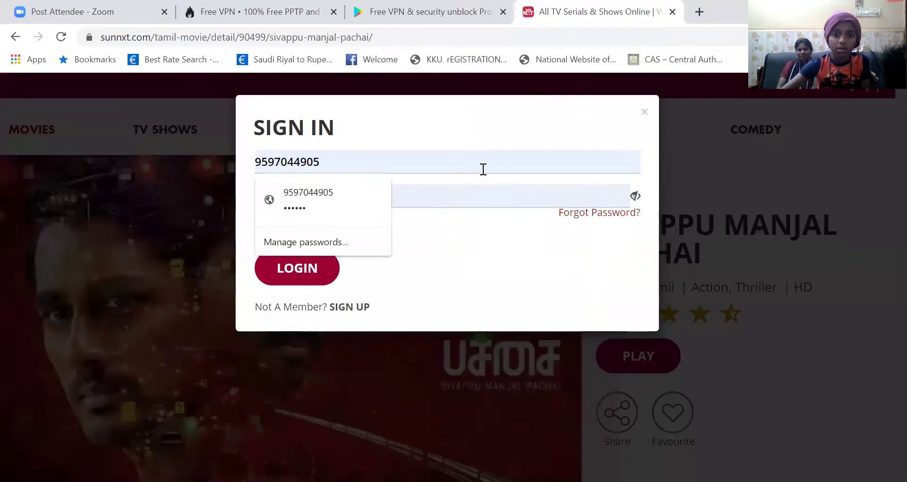
key("BackSpace")
key("BackSpace")
key("BackSpace")
key("BackSpace")
key("BackSpace")
key("BackSpace")
key("BackSpace")
key("BackSpace")
key("BackSpace")
key("BackSpace")
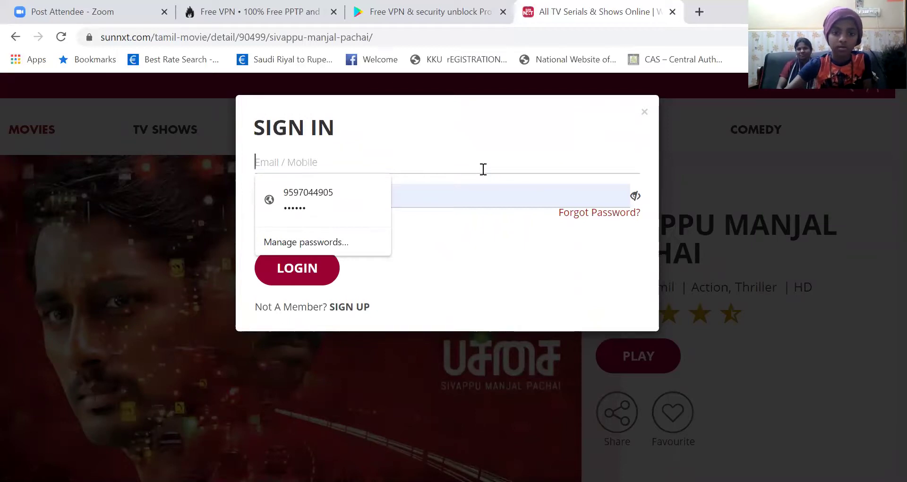
left_click(428, 197)
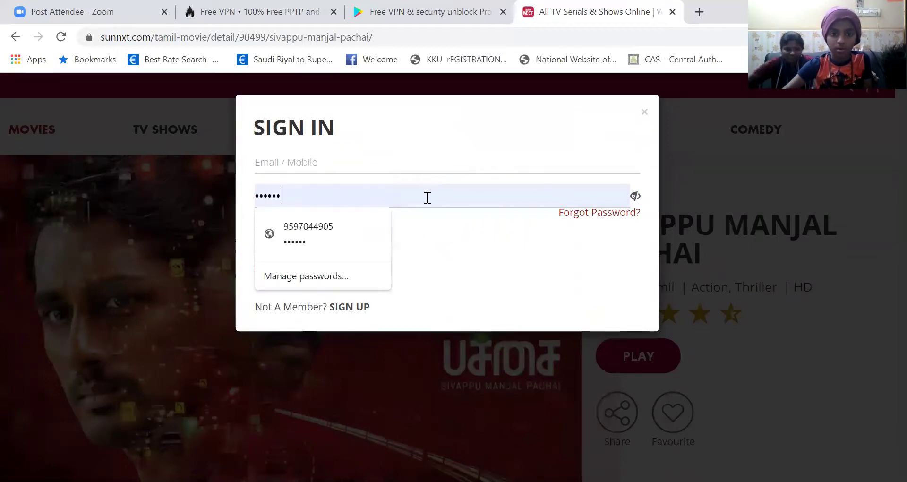
key("BackSpace")
key("BackSpace")
key("BackSpace")
key("BackSpace")
key("BackSpace")
key("BackSpace")
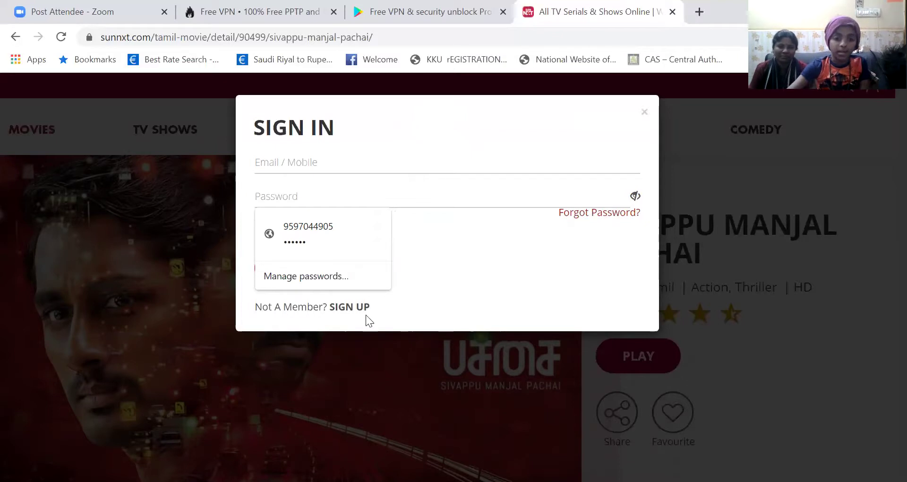
Step: Switch to the blank Sign Up form and focus its Email/Mobile field
left_click(346, 301)
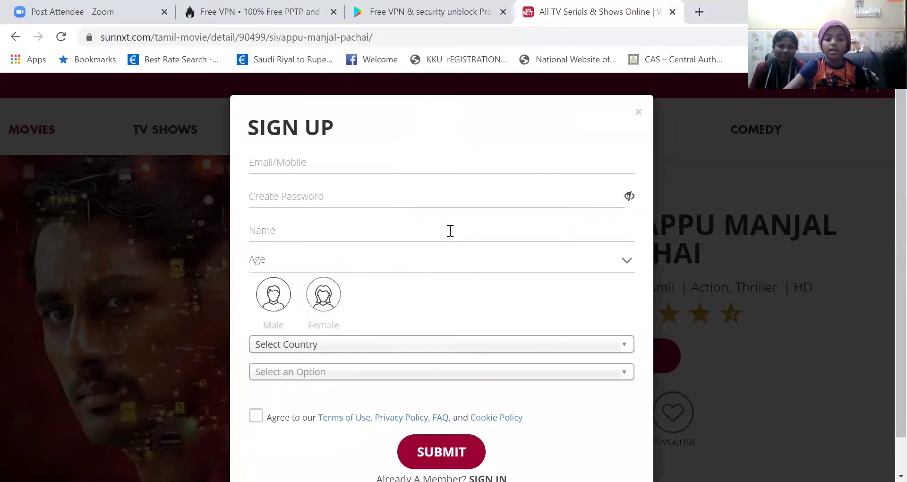
scroll(449, 234, "down", 1)
scroll(452, 235, "up", 1)
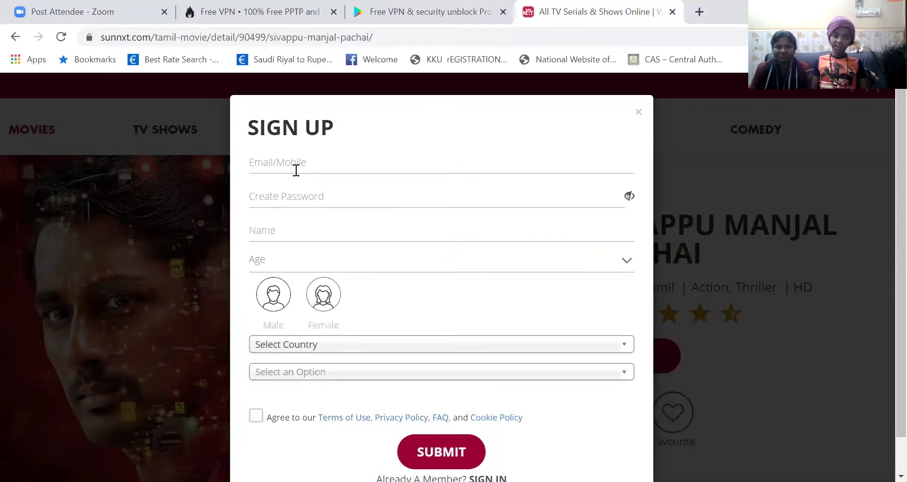
left_click(296, 170)
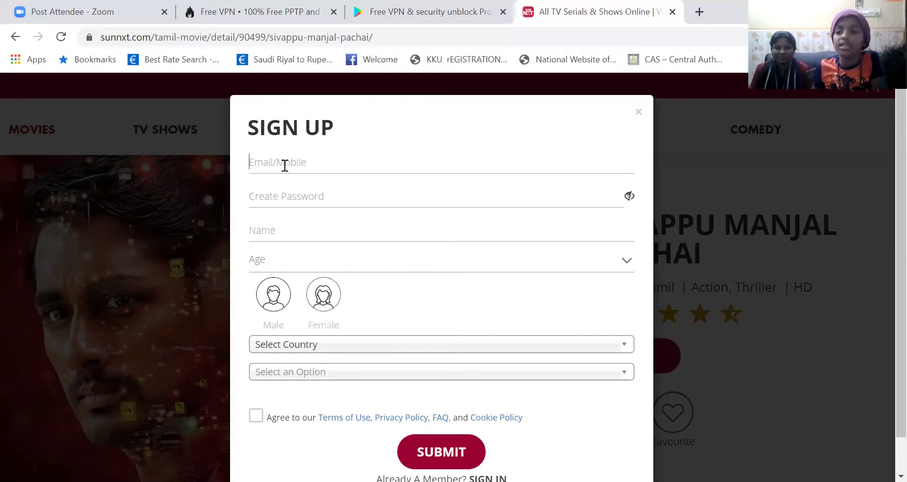
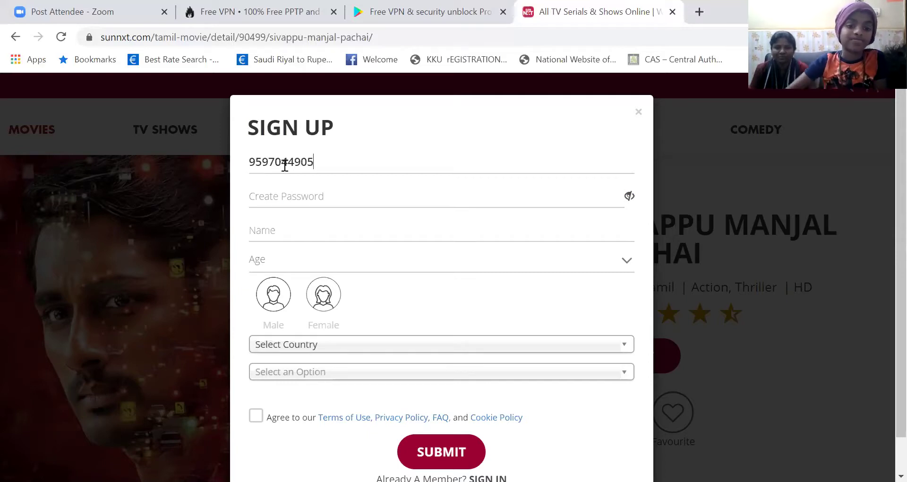
Step: Enter the user's mobile number and a password in the Sign Up form
left_click(410, 196)
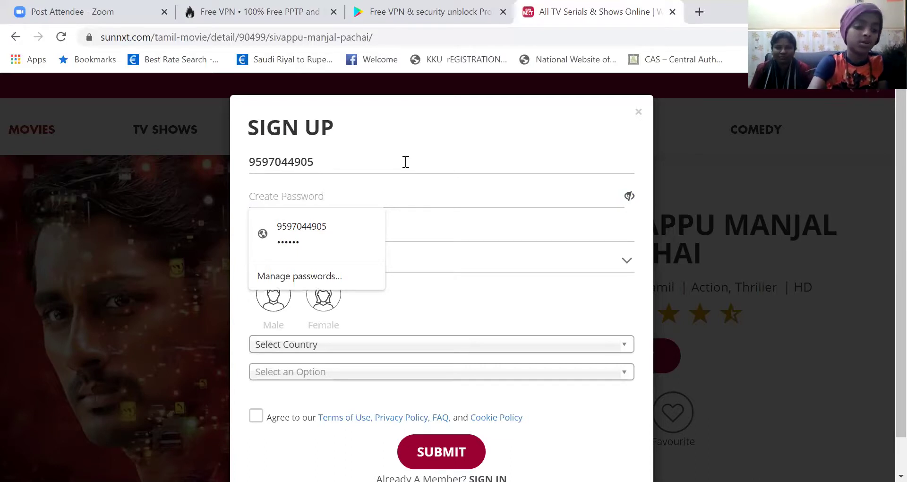
type("•")
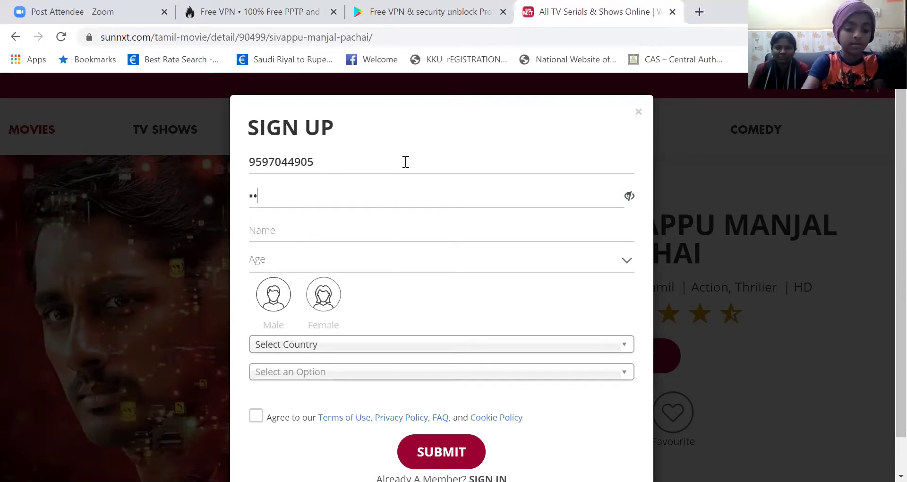
type("•")
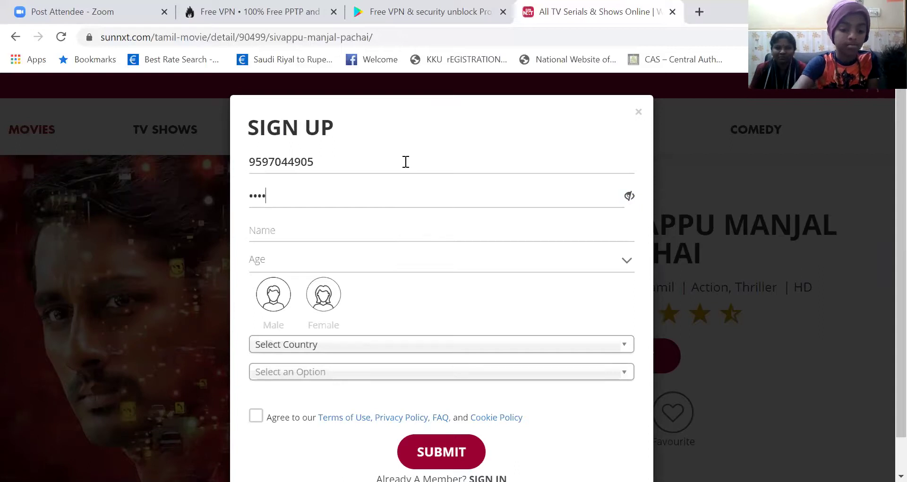
Step: Fill the Name field from a saved autofill suggestion, then erase it to pick another
left_click(294, 230)
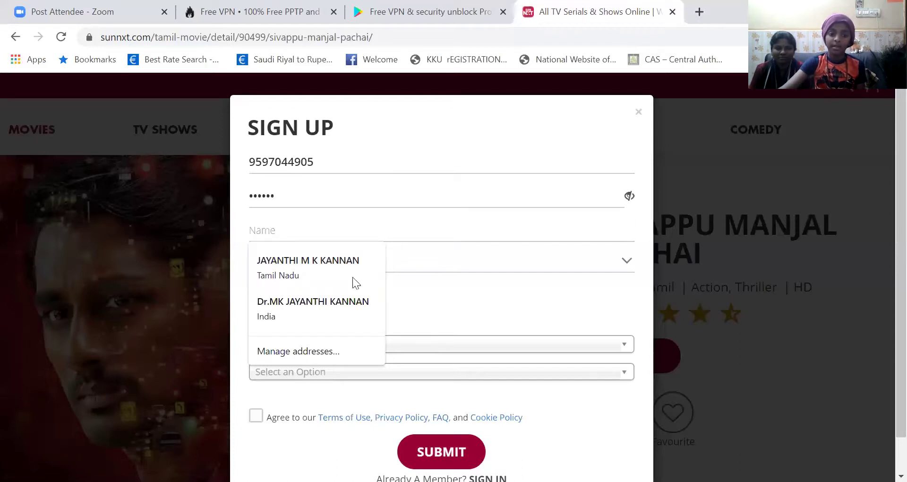
left_click(346, 309)
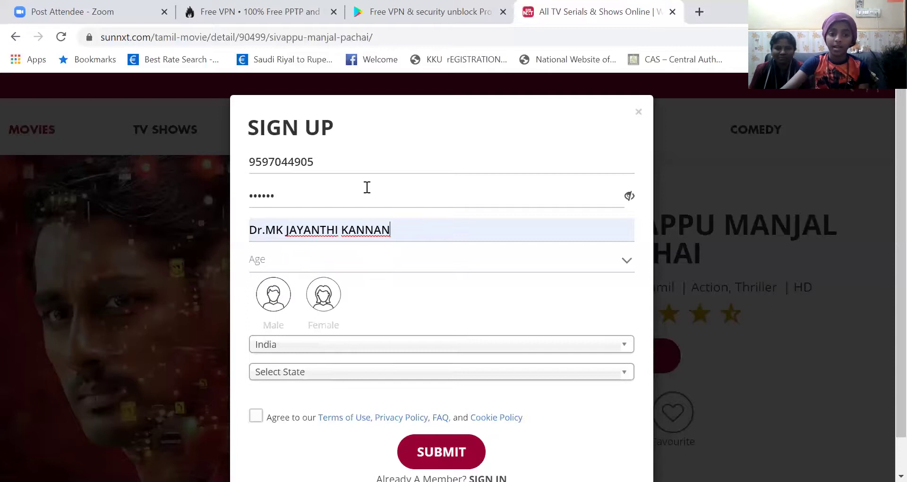
left_click(420, 232)
key("BackSpace")
key("BackSpace")
key("BackSpace")
key("BackSpace")
key("BackSpace")
key("BackSpace")
key("BackSpace")
key("BackSpace")
key("BackSpace")
key("BackSpace")
key("BackSpace")
key("BackSpace")
key("BackSpace")
key("BackSpace")
key("BackSpace")
key("BackSpace")
key("BackSpace")
key("BackSpace")
key("BackSpace")
key("BackSpace")
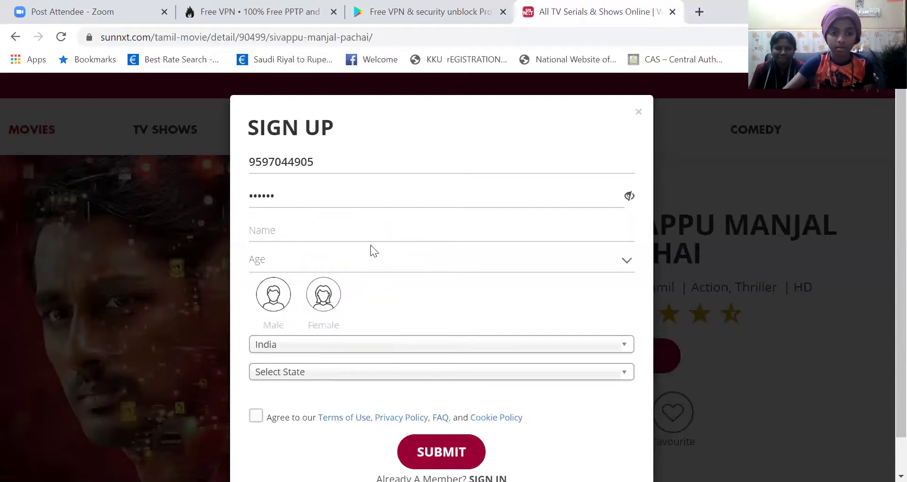
left_click(371, 225)
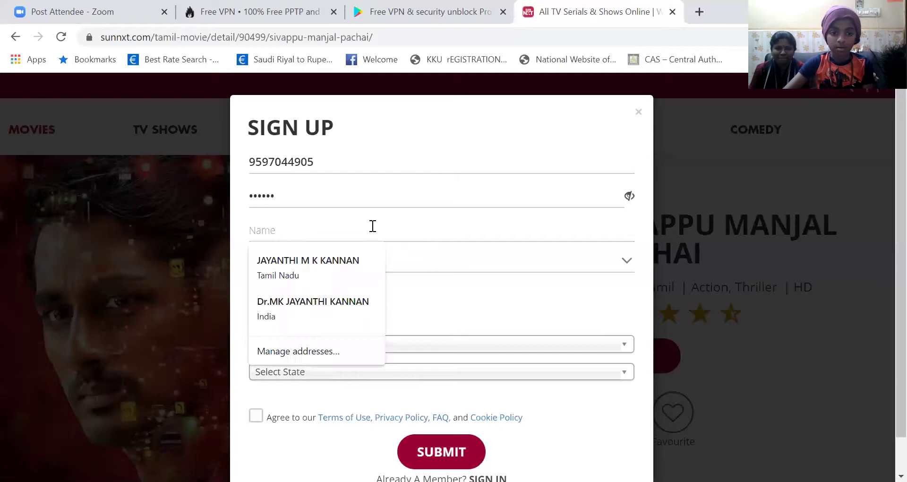
Step: Fill the name with the other saved entry, choose age group 41-50 Years and gender Female
left_click(320, 272)
left_click(356, 258)
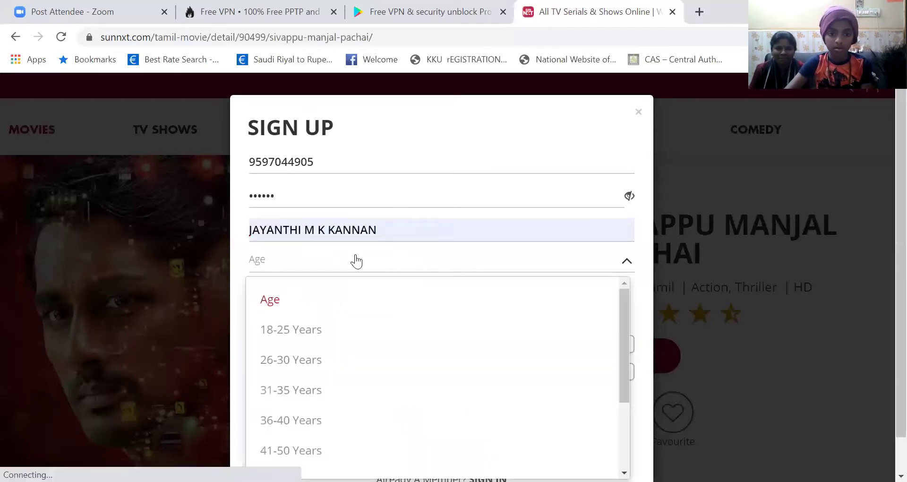
scroll(353, 296, "down", 1)
scroll(345, 326, "up", 1)
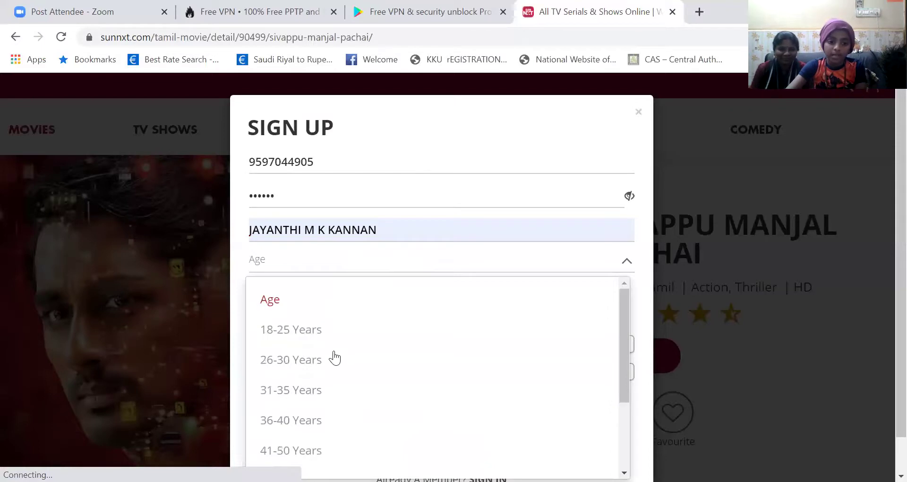
scroll(337, 358, "down", 2)
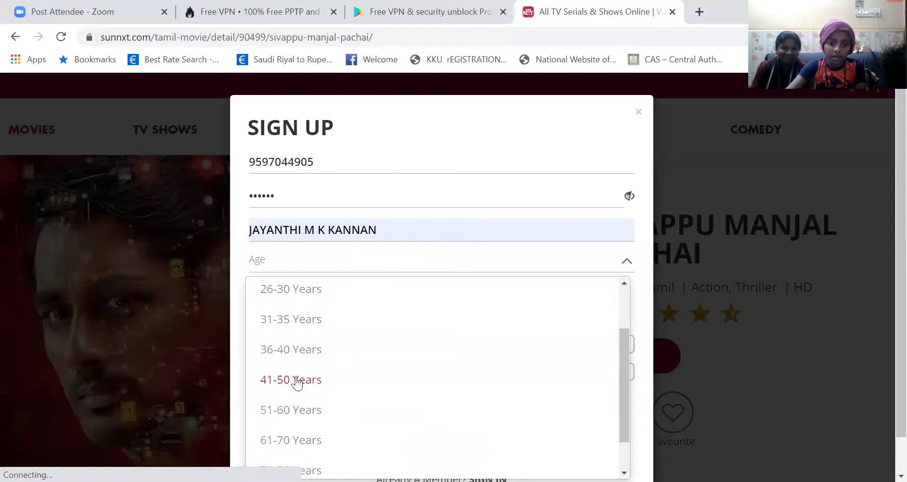
left_click(303, 379)
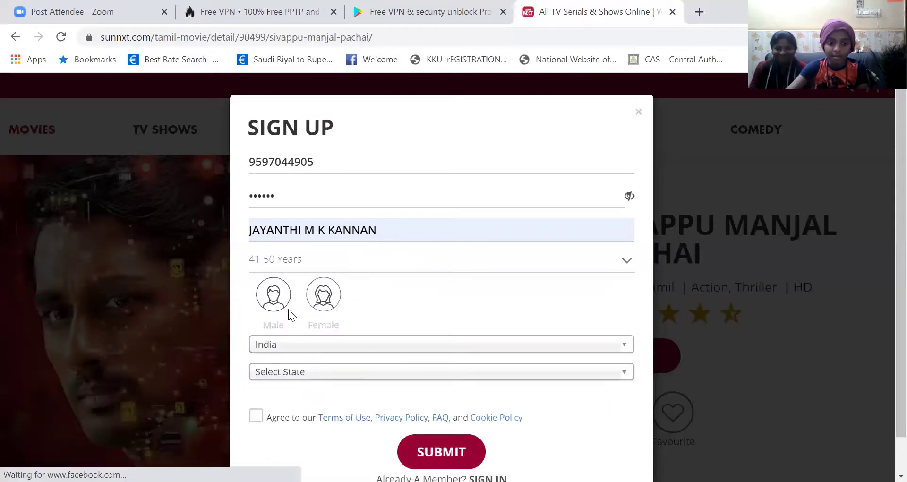
left_click(334, 316)
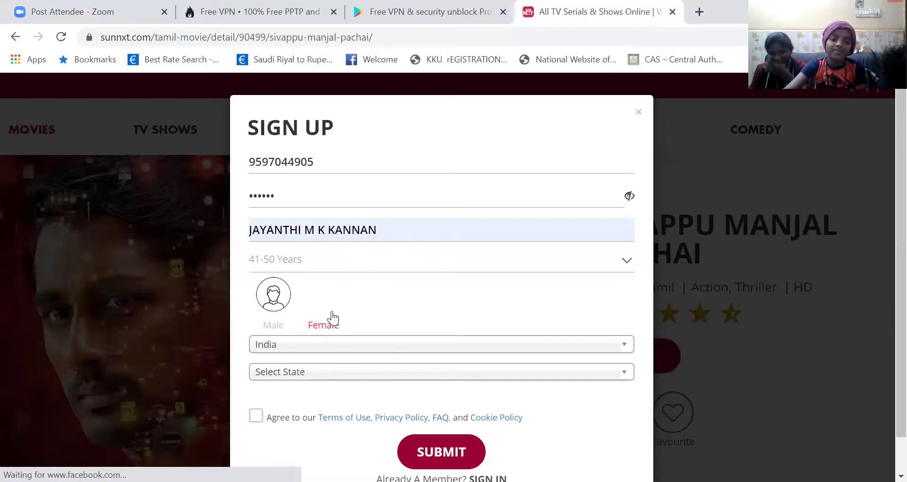
Step: Keep India as the country and close the state list without choosing a state
left_click(331, 345)
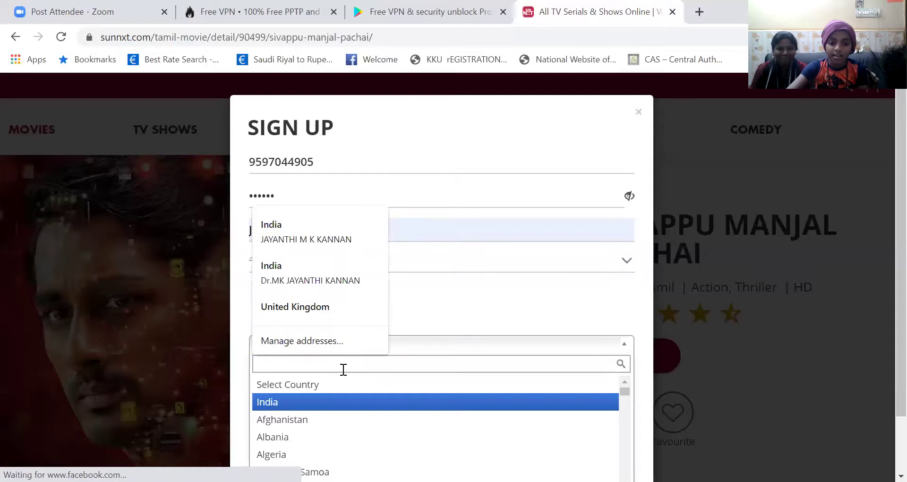
left_click(508, 290)
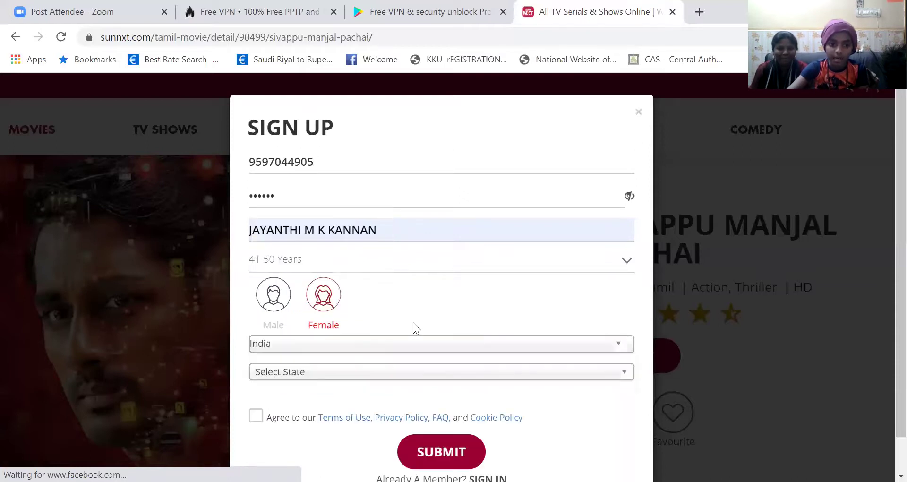
left_click(425, 373)
scroll(427, 379, "down", 5)
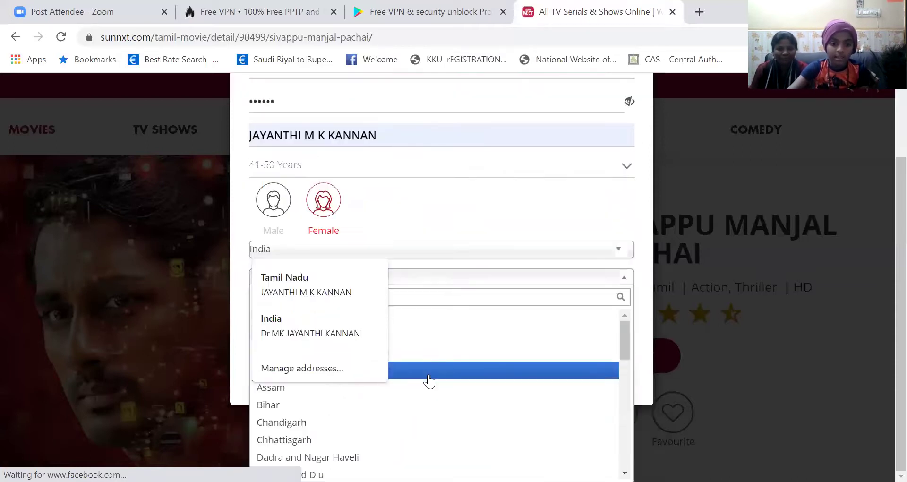
scroll(428, 380, "down", 2)
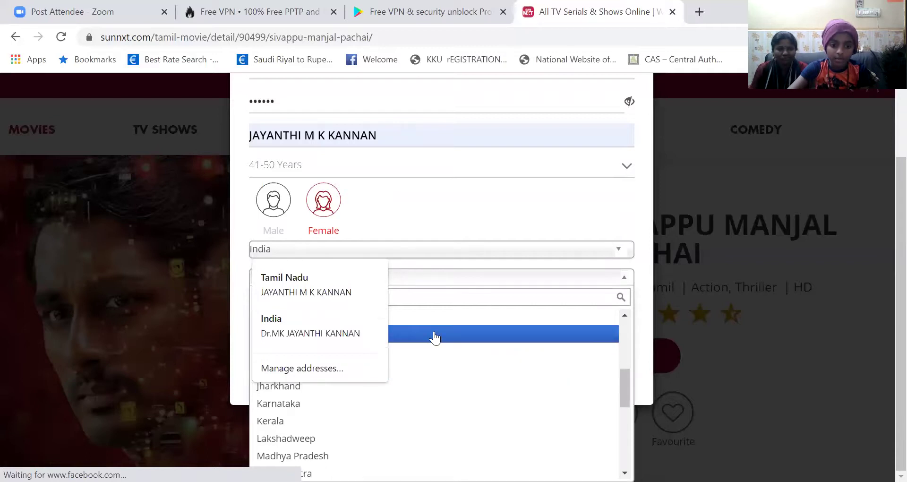
scroll(425, 384, "down", 2)
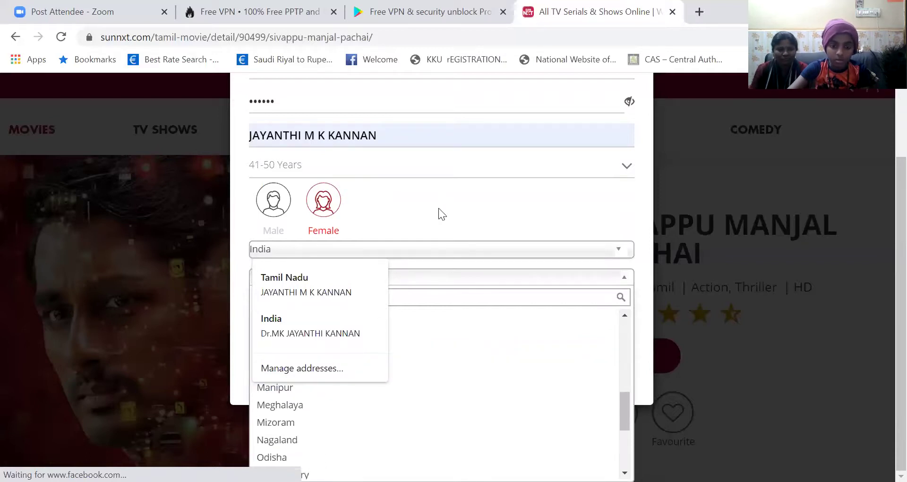
left_click(438, 209)
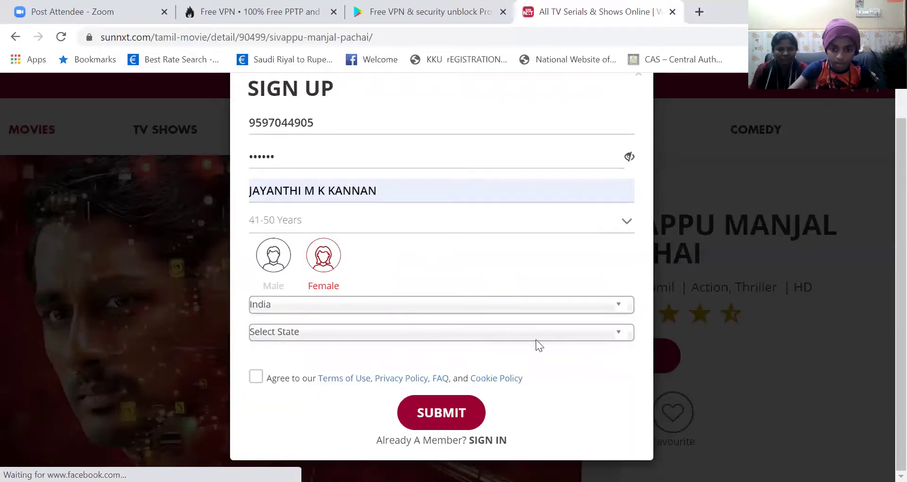